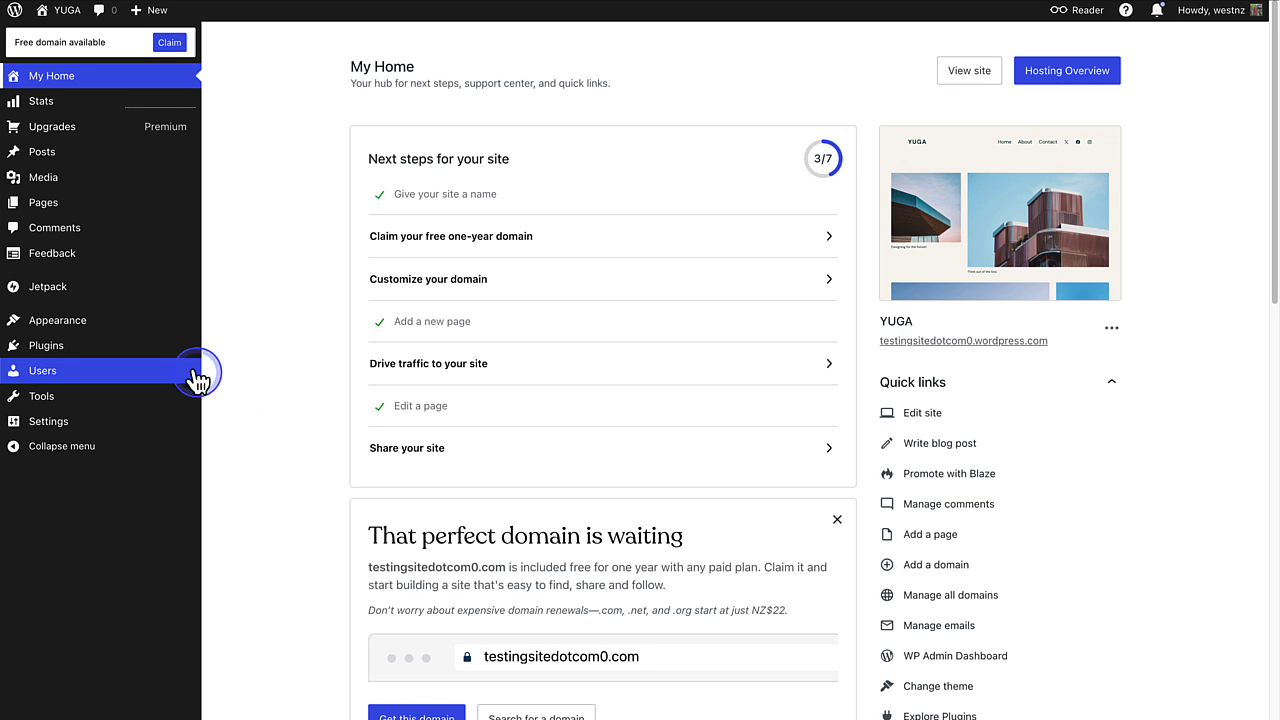
Go to Appearance > Themes and scroll down the theme grid
mouse_move(57, 320)
click(222, 323)
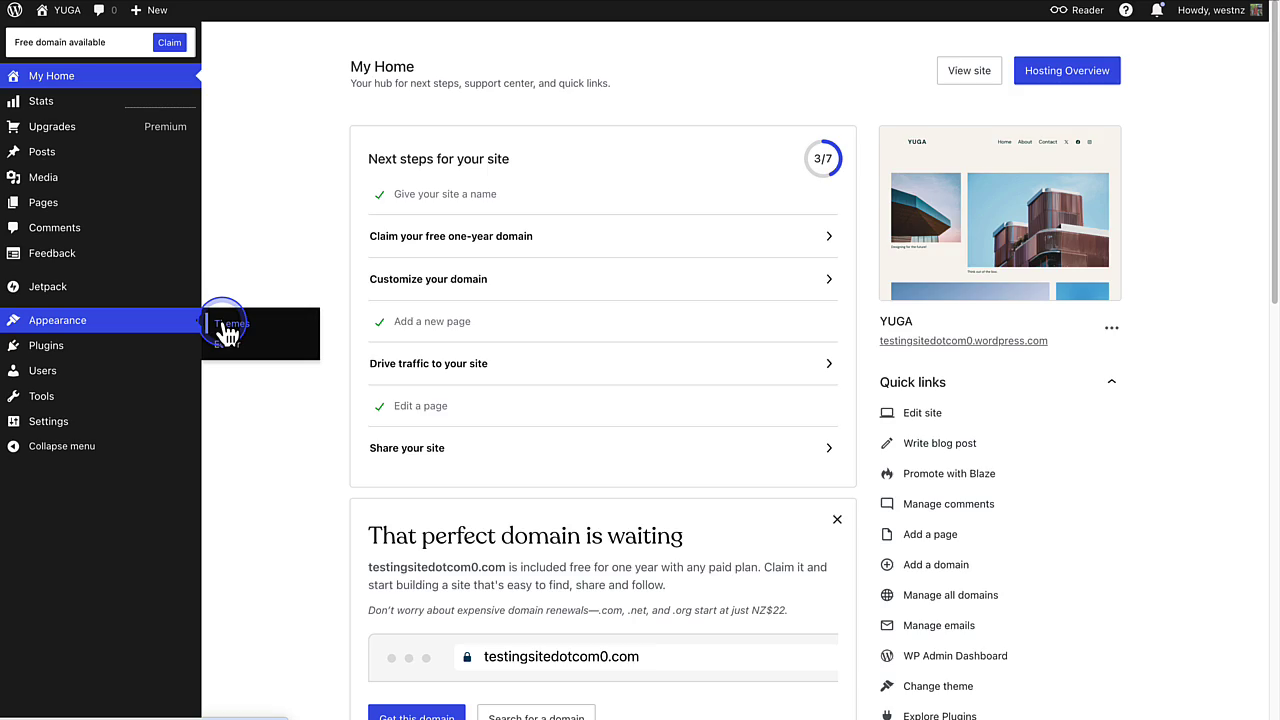
scroll(225, 335, down, 3)
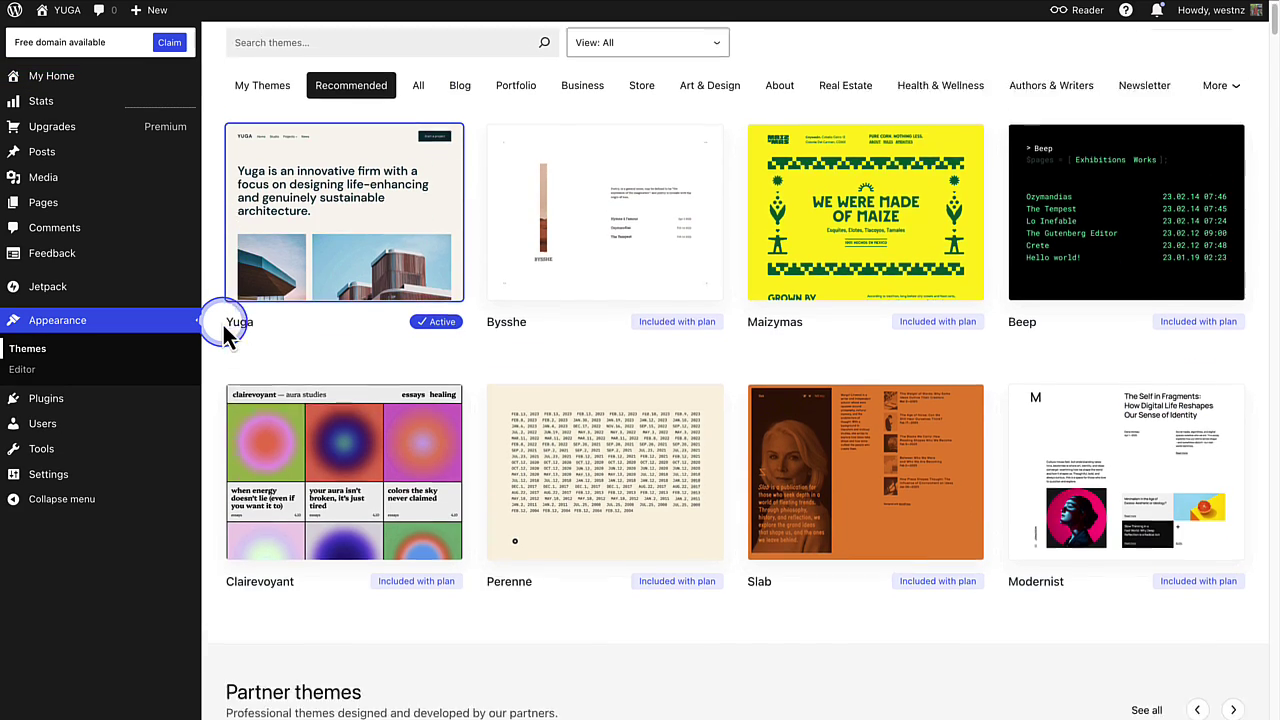
scroll(225, 335, down, 3)
scroll(225, 335, down, 2)
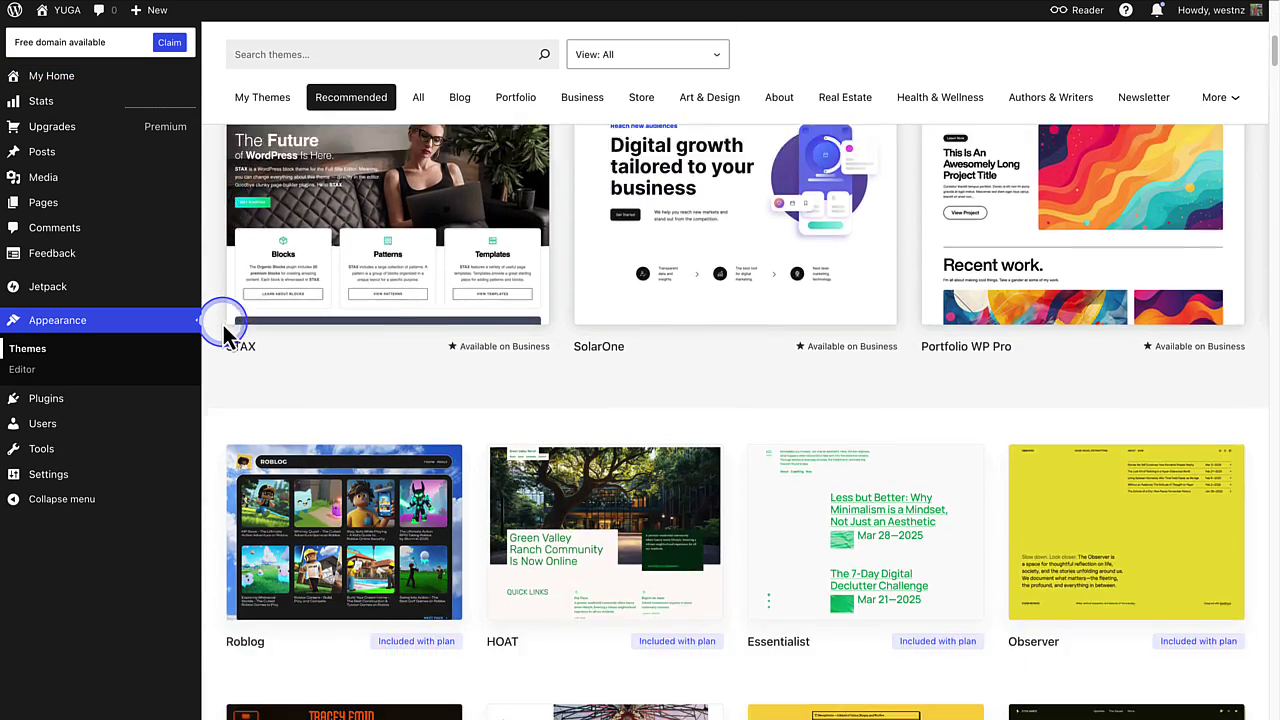
scroll(223, 330, down, 3)
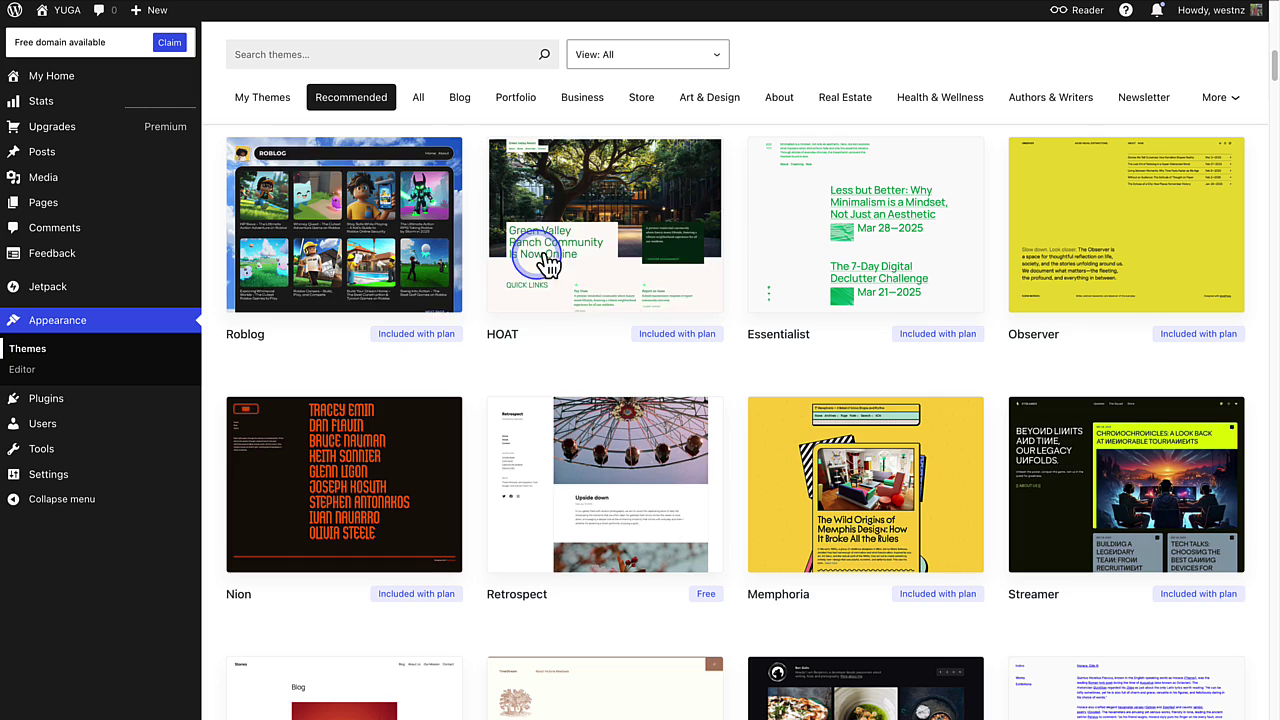
Open the Roblog theme's details page and scroll down to its Features
click(569, 250)
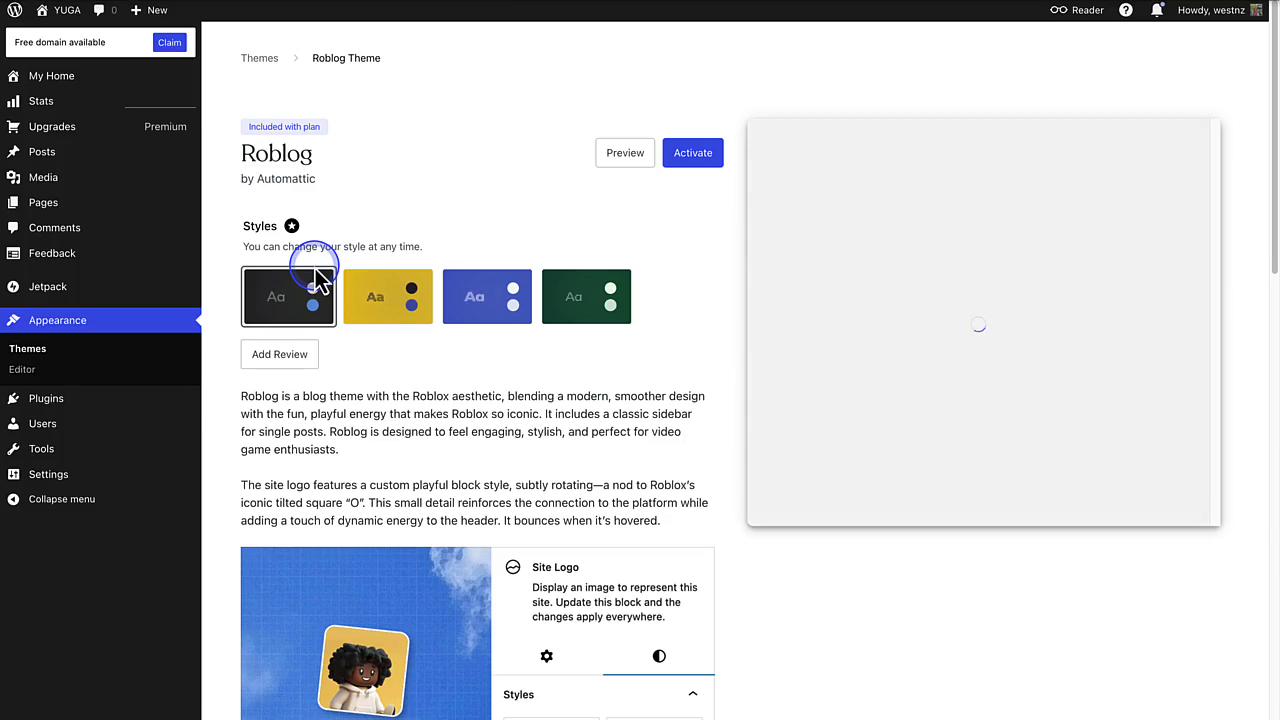
scroll(318, 280, down, 5)
scroll(318, 280, down, 4)
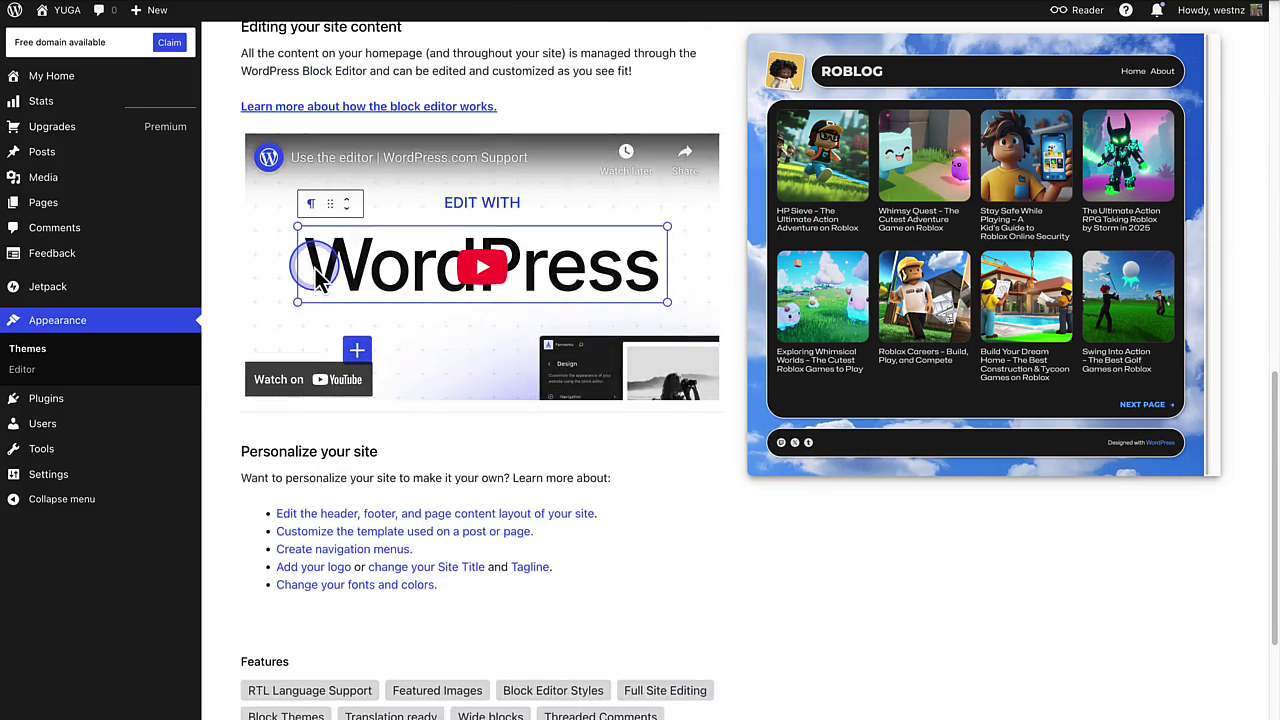
scroll(318, 280, down, 2)
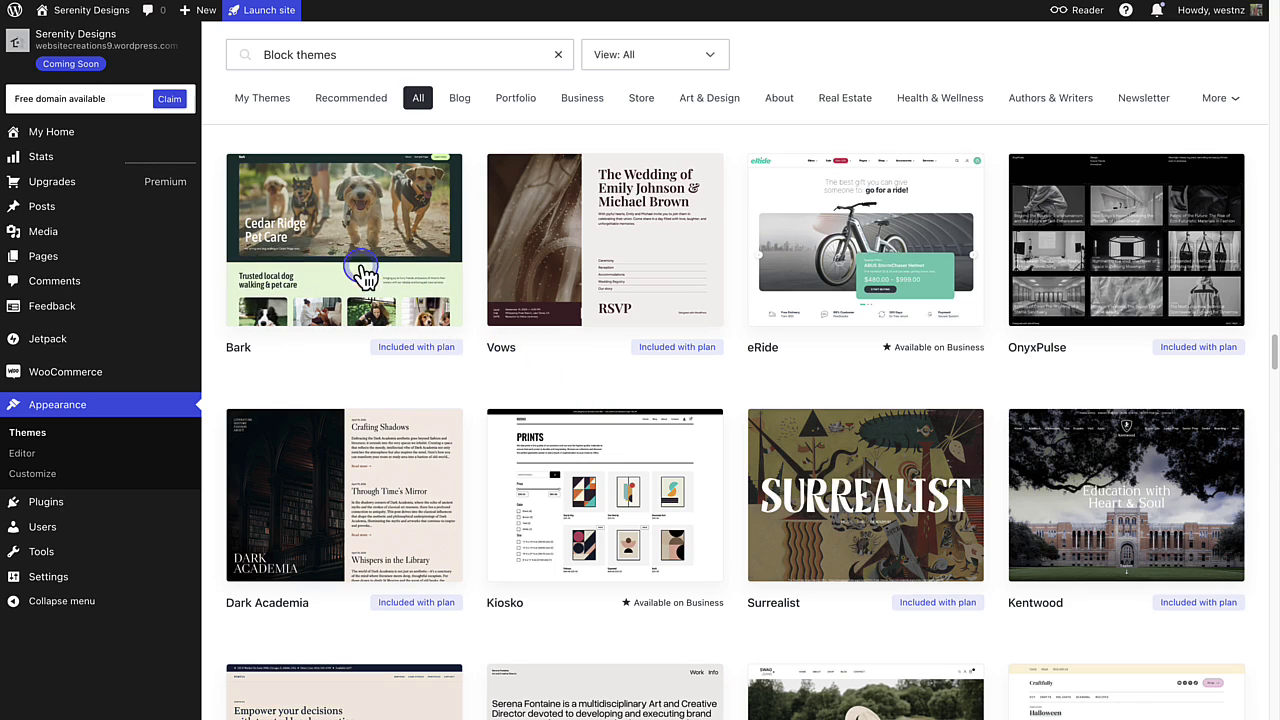
Launch Bark's full-screen demo site preview from its details page and scroll down it
click(365, 272)
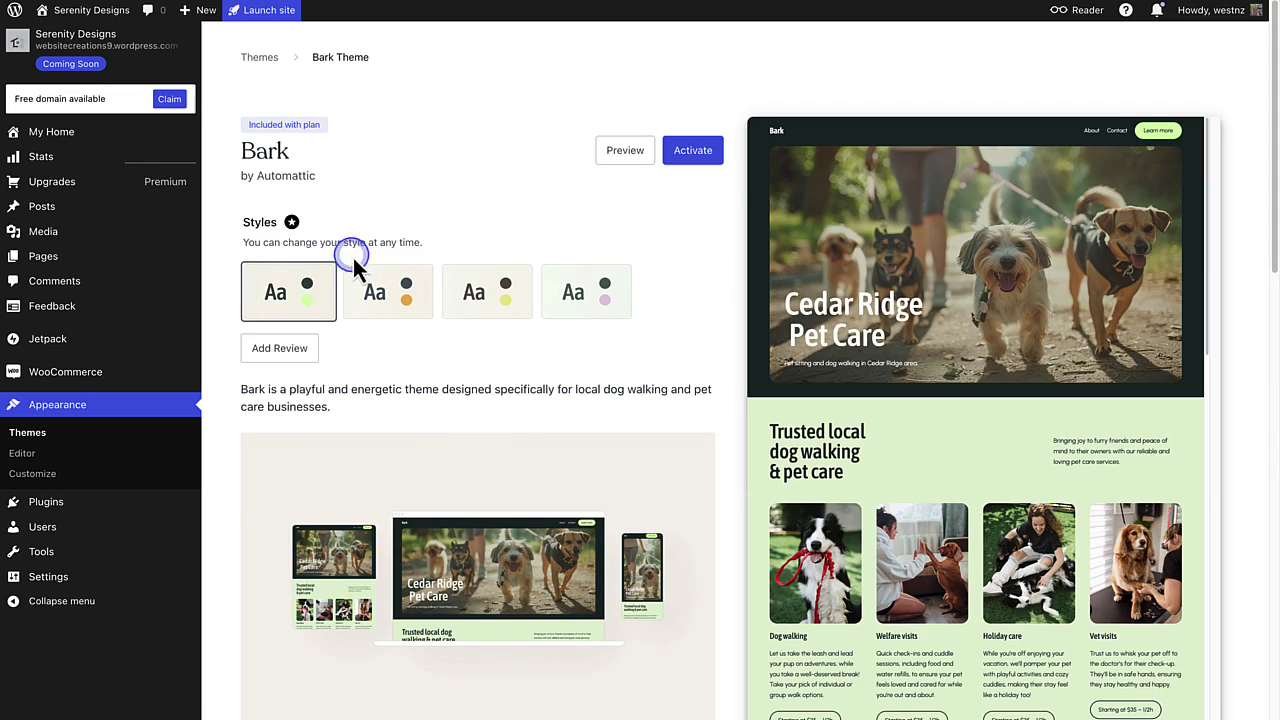
mouse_move(975, 420)
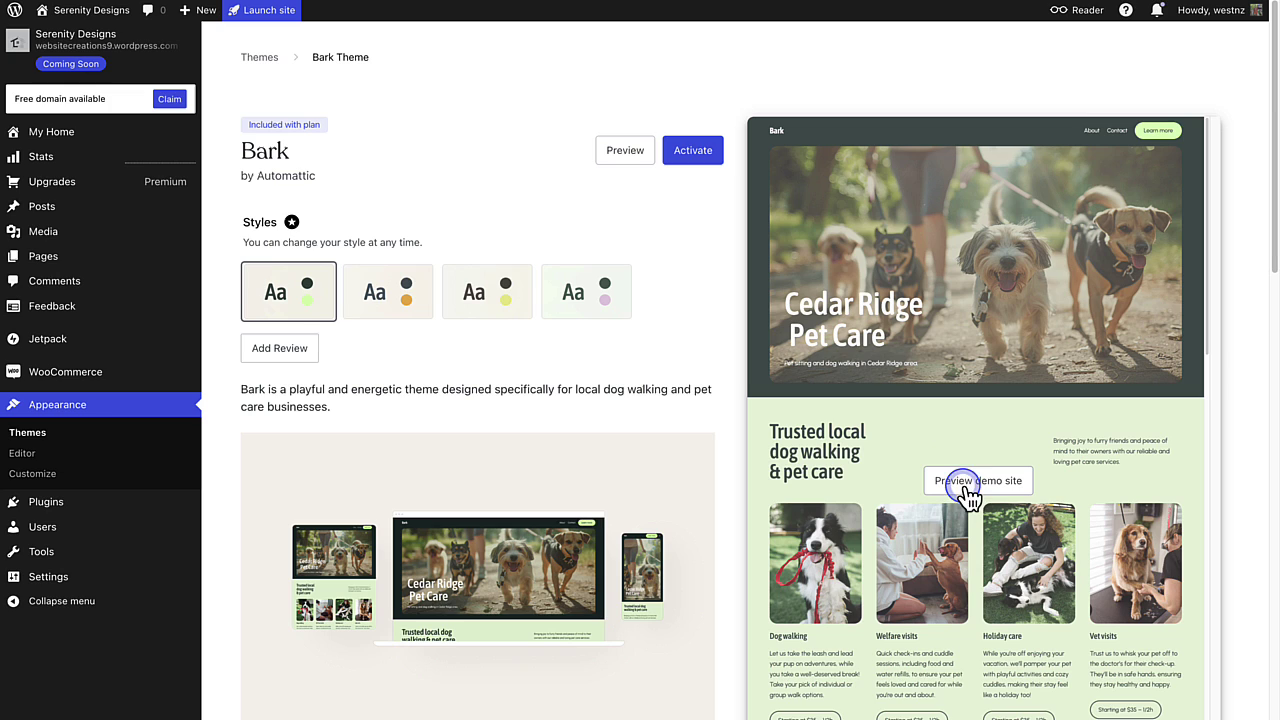
click(968, 490)
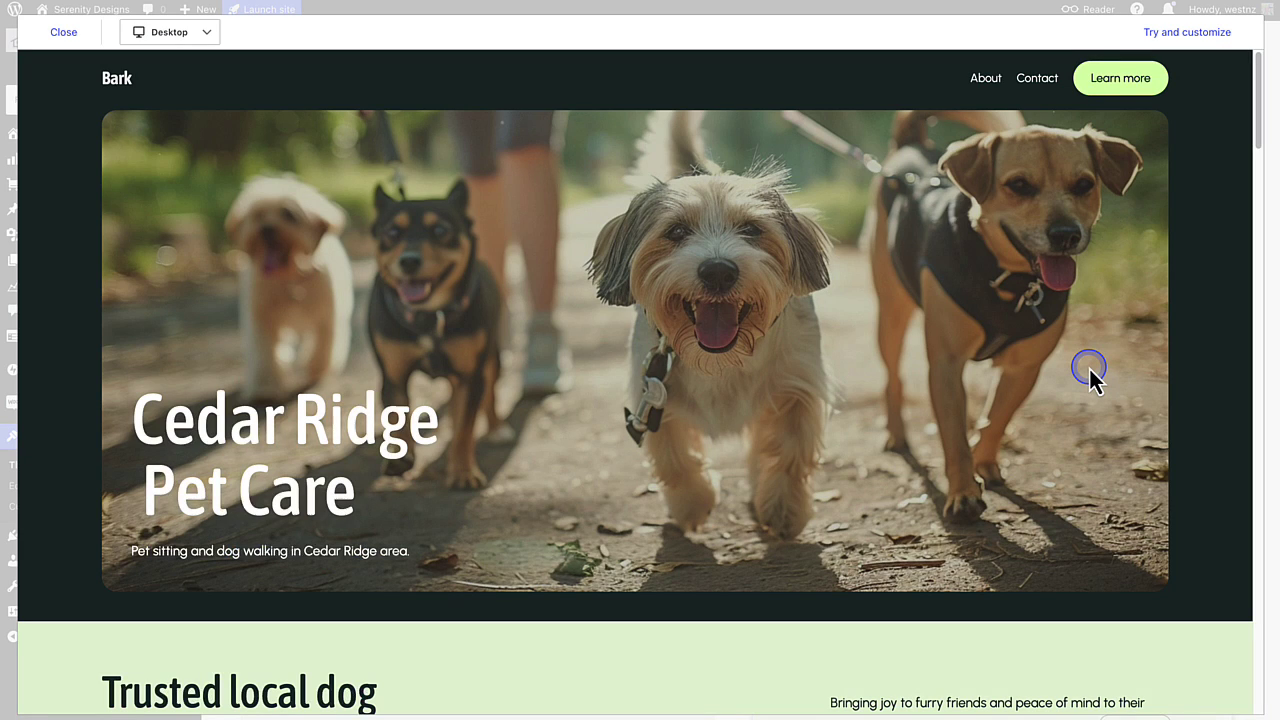
scroll(1090, 375, down, 1)
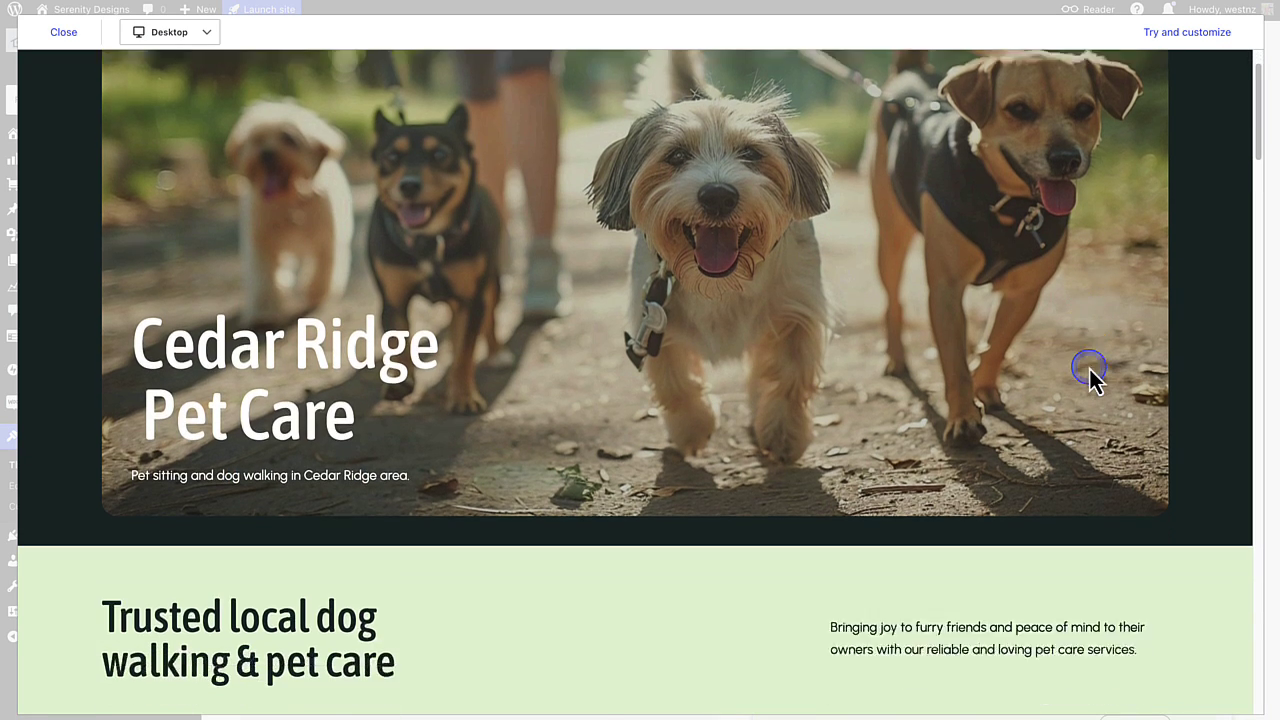
scroll(1090, 375, down, 2)
scroll(1090, 375, down, 3)
scroll(1090, 375, down, 2)
scroll(1090, 375, down, 1)
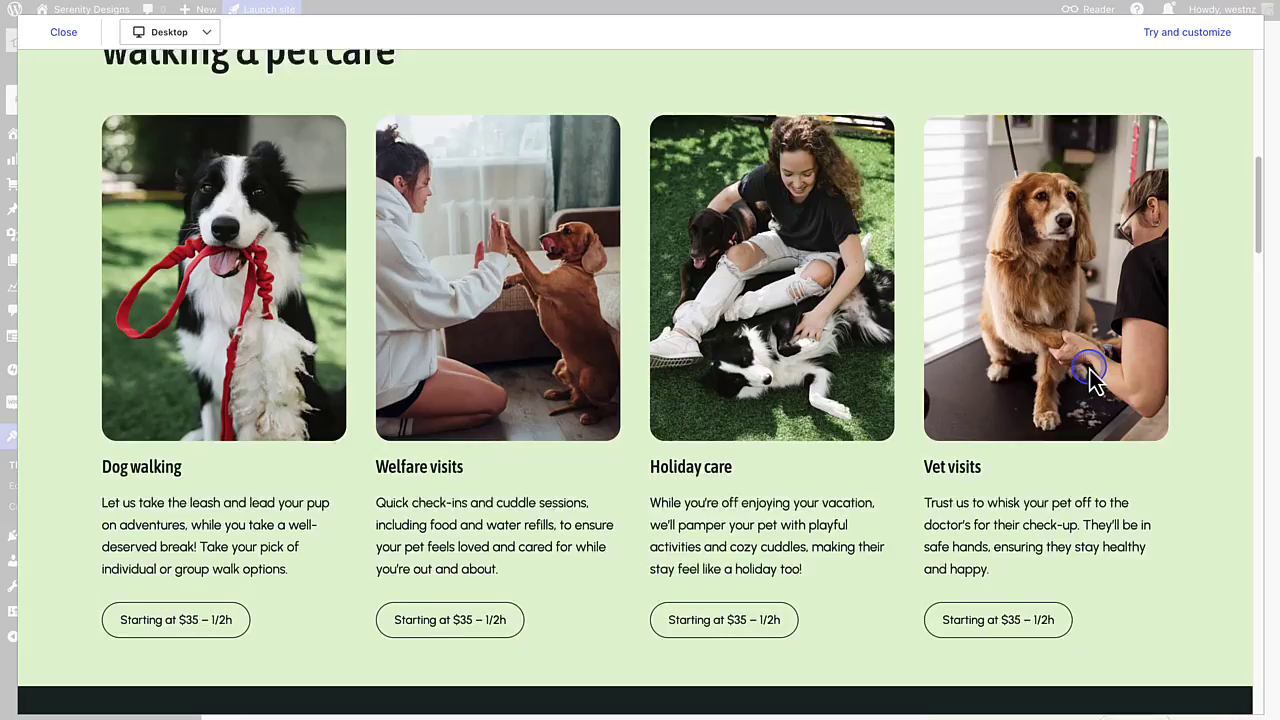
scroll(1090, 375, down, 2)
scroll(1090, 375, down, 3)
scroll(1090, 375, down, 3)
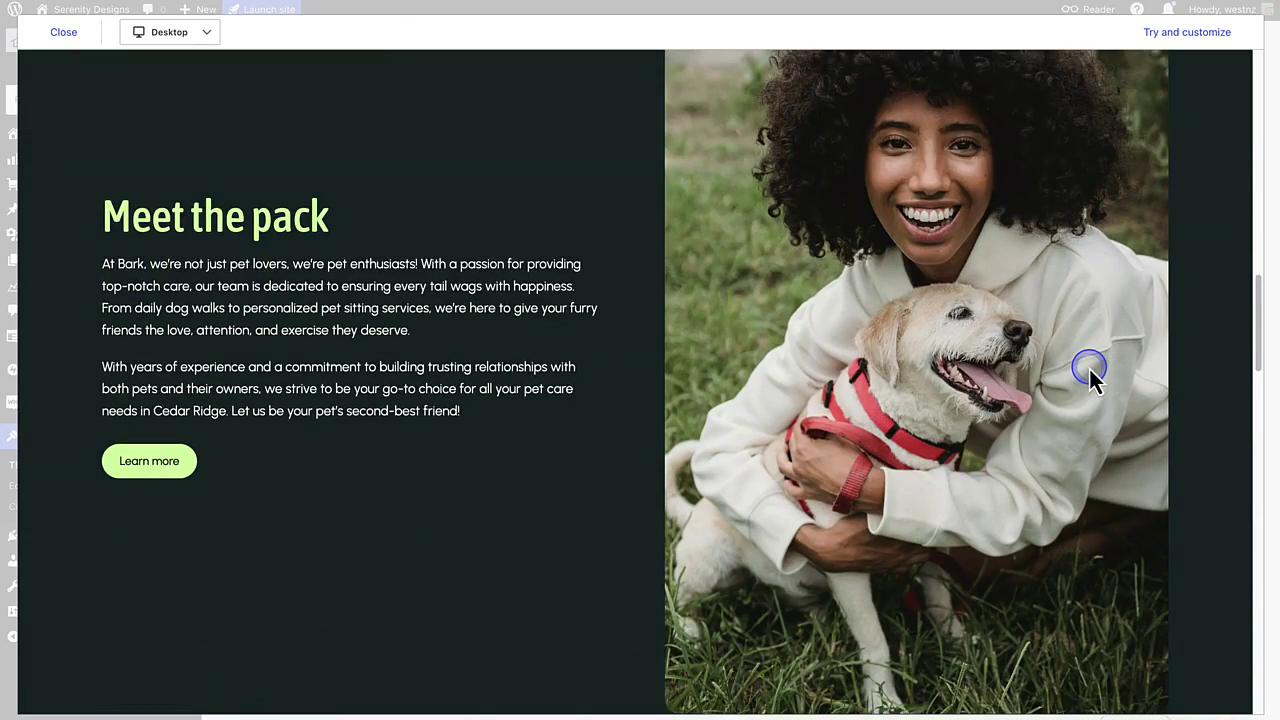
Scroll back up the Bark demo homepage
scroll(1090, 375, up, 2)
scroll(1090, 375, up, 3)
scroll(1090, 375, up, 3)
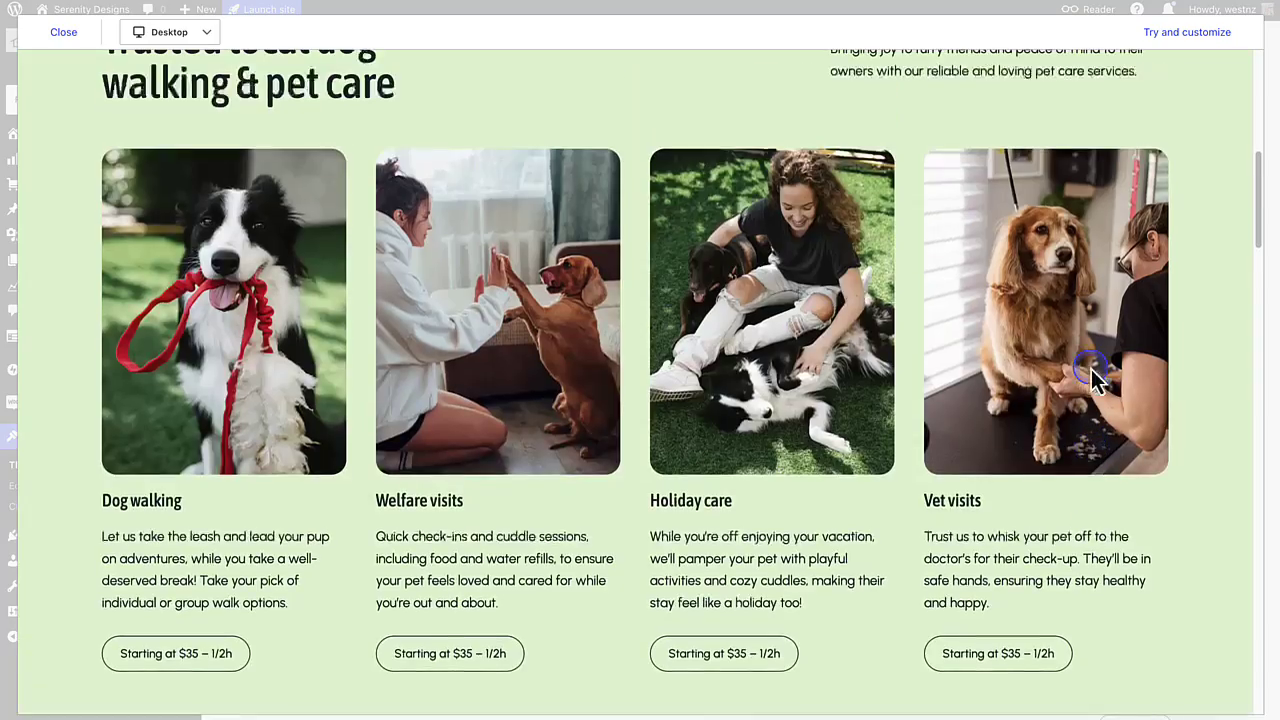
scroll(1090, 375, up, 4)
scroll(1090, 375, up, 2)
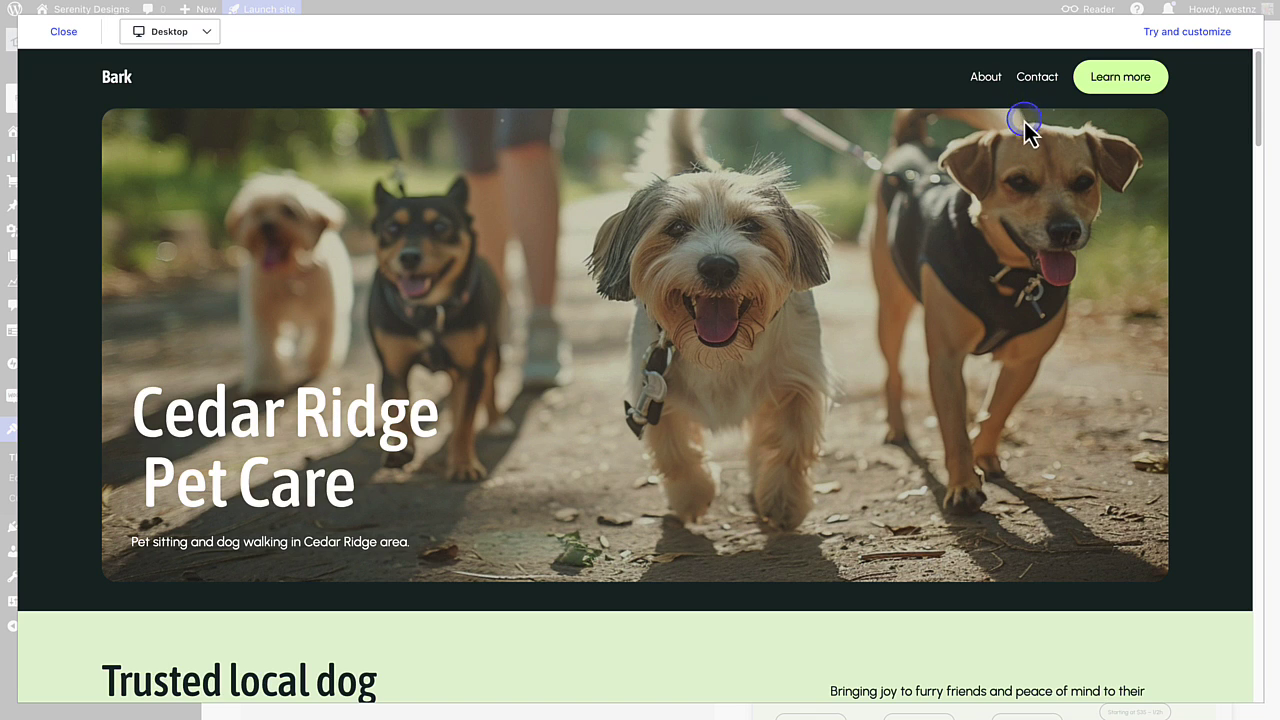
Scroll further down through the Bark demo site's sections
scroll(1057, 214, down, 5)
scroll(1060, 210, down, 3)
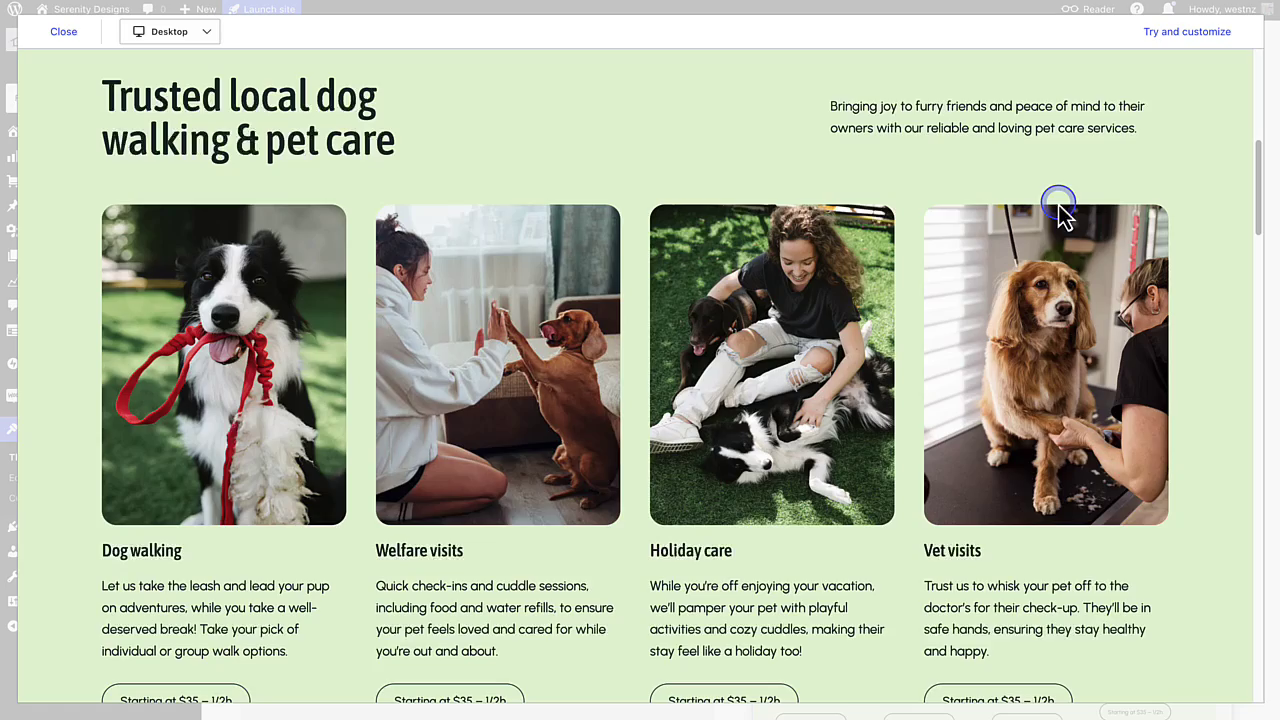
scroll(1060, 210, down, 2)
scroll(1060, 210, down, 2)
scroll(1060, 210, down, 3)
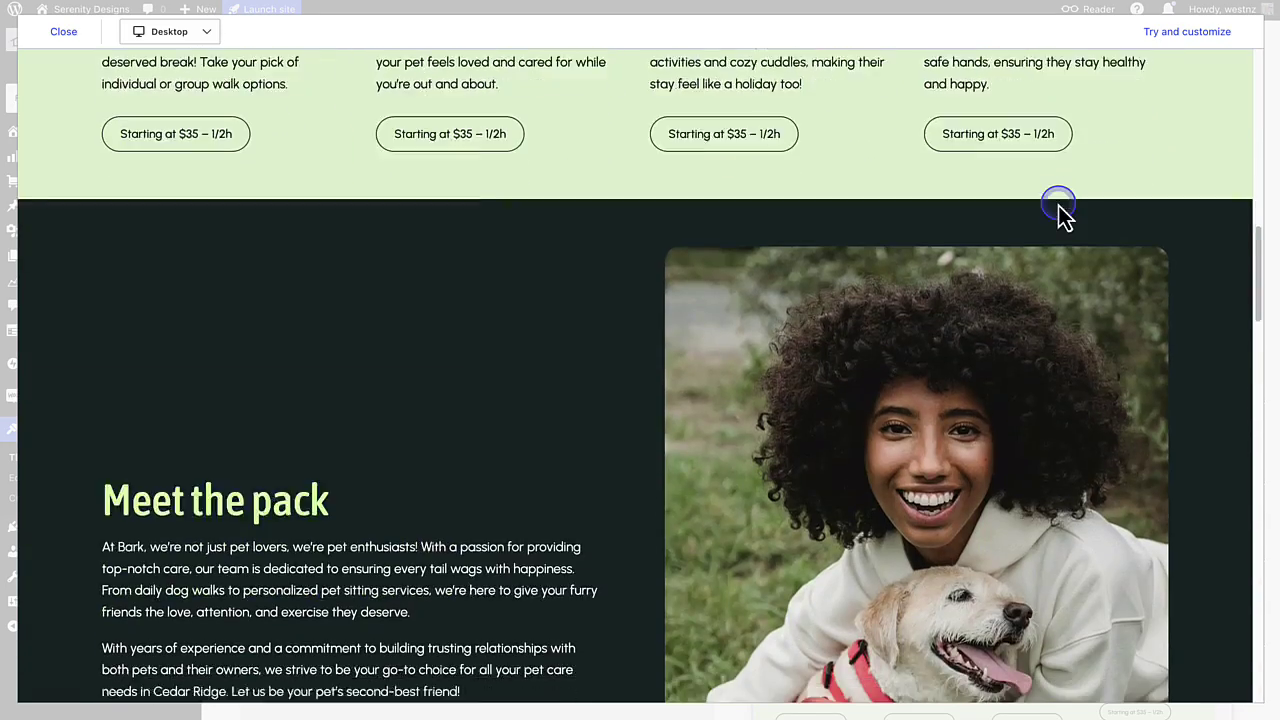
scroll(1060, 210, down, 3)
scroll(1060, 210, down, 3)
scroll(1060, 210, down, 3)
scroll(1062, 212, down, 3)
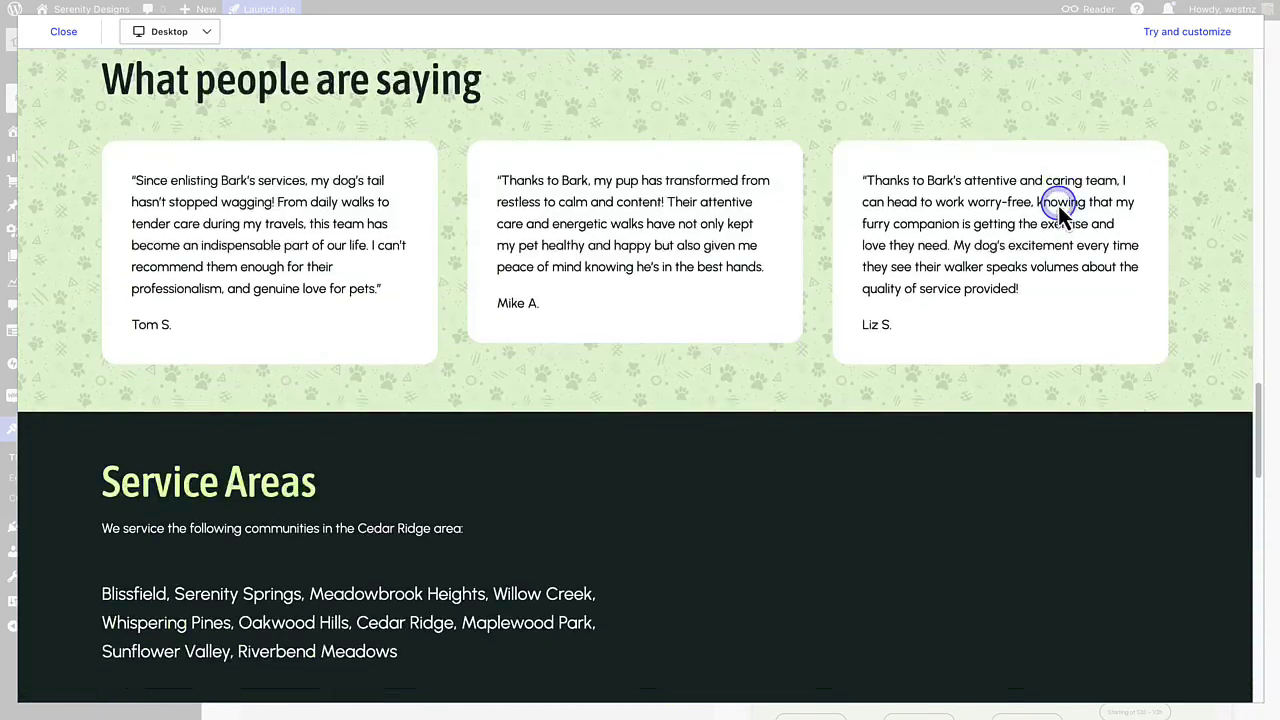
scroll(1062, 212, down, 2)
scroll(1062, 212, down, 3)
scroll(1062, 212, down, 3)
scroll(1060, 212, down, 3)
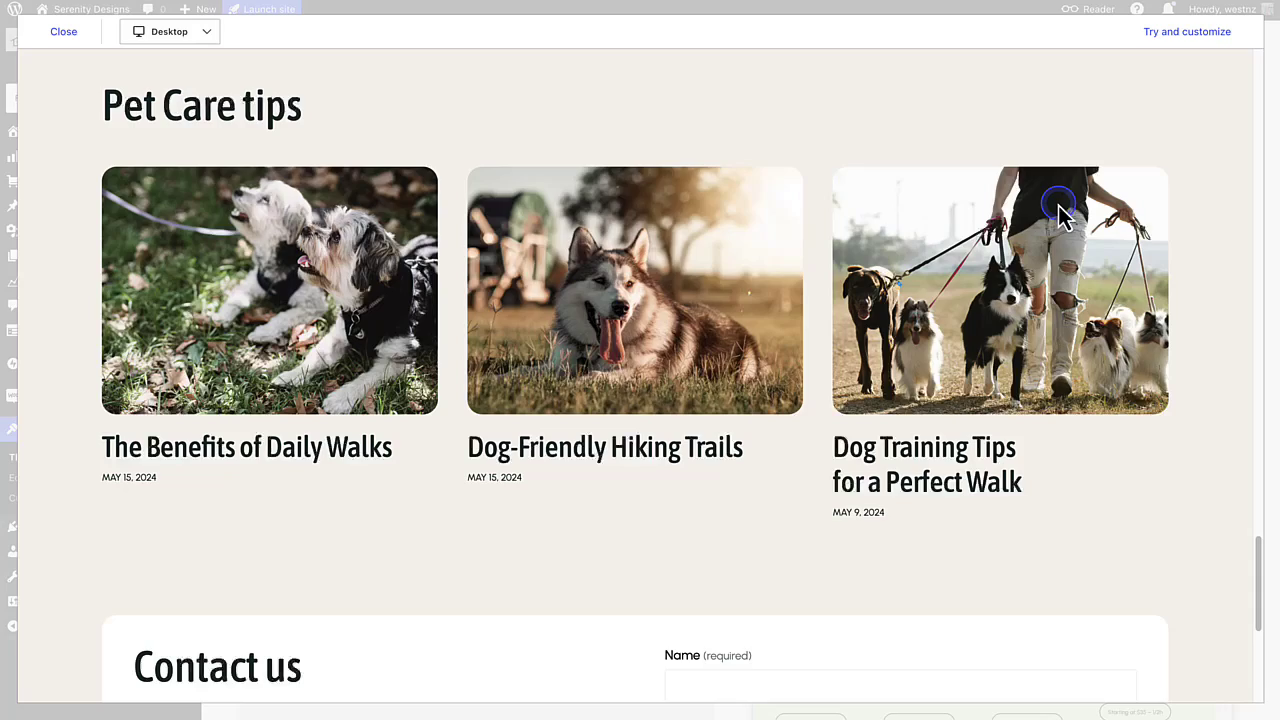
scroll(1060, 212, down, 1)
scroll(1060, 212, down, 3)
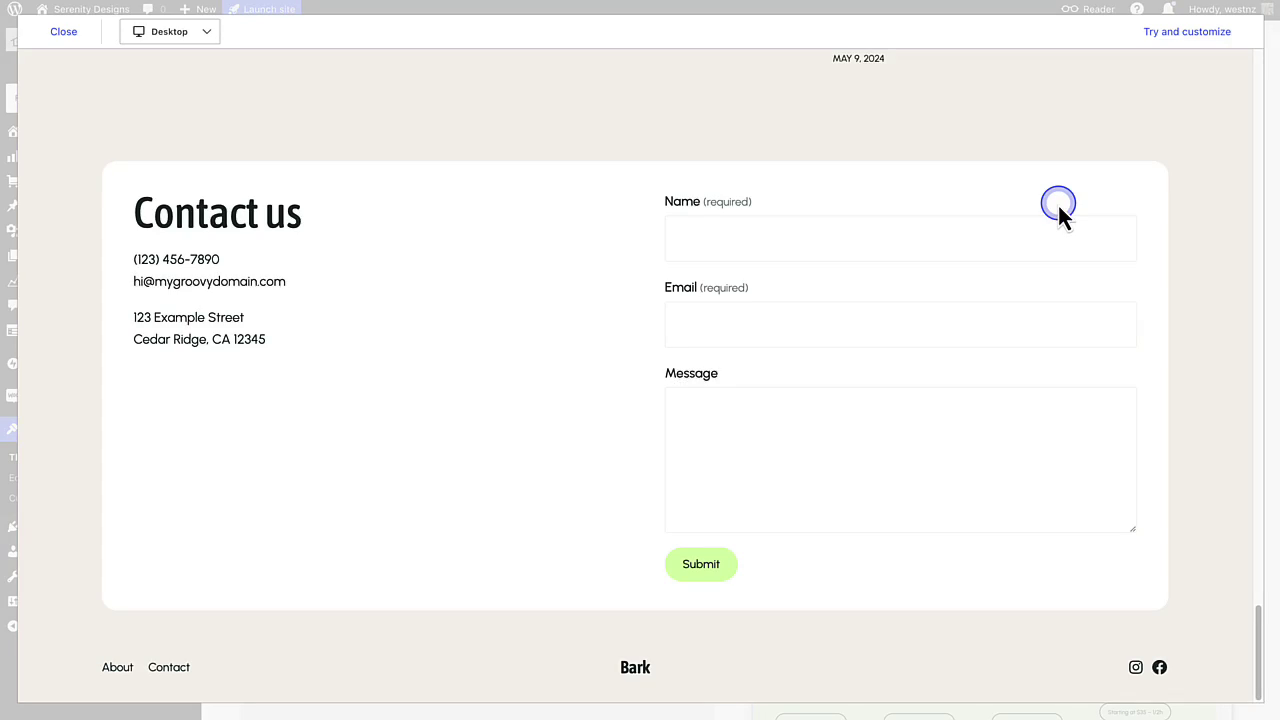
Switch the Bark preview from Desktop to Phone width and scroll the mobile layout
click(182, 41)
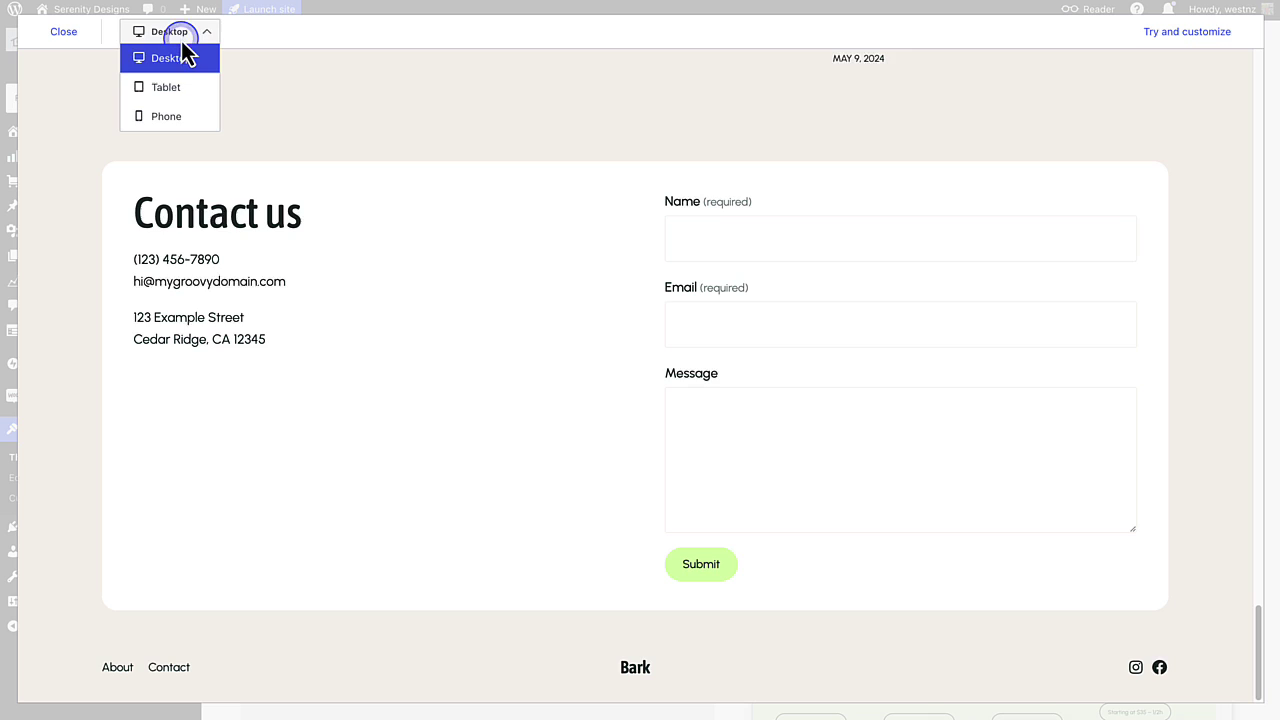
click(161, 116)
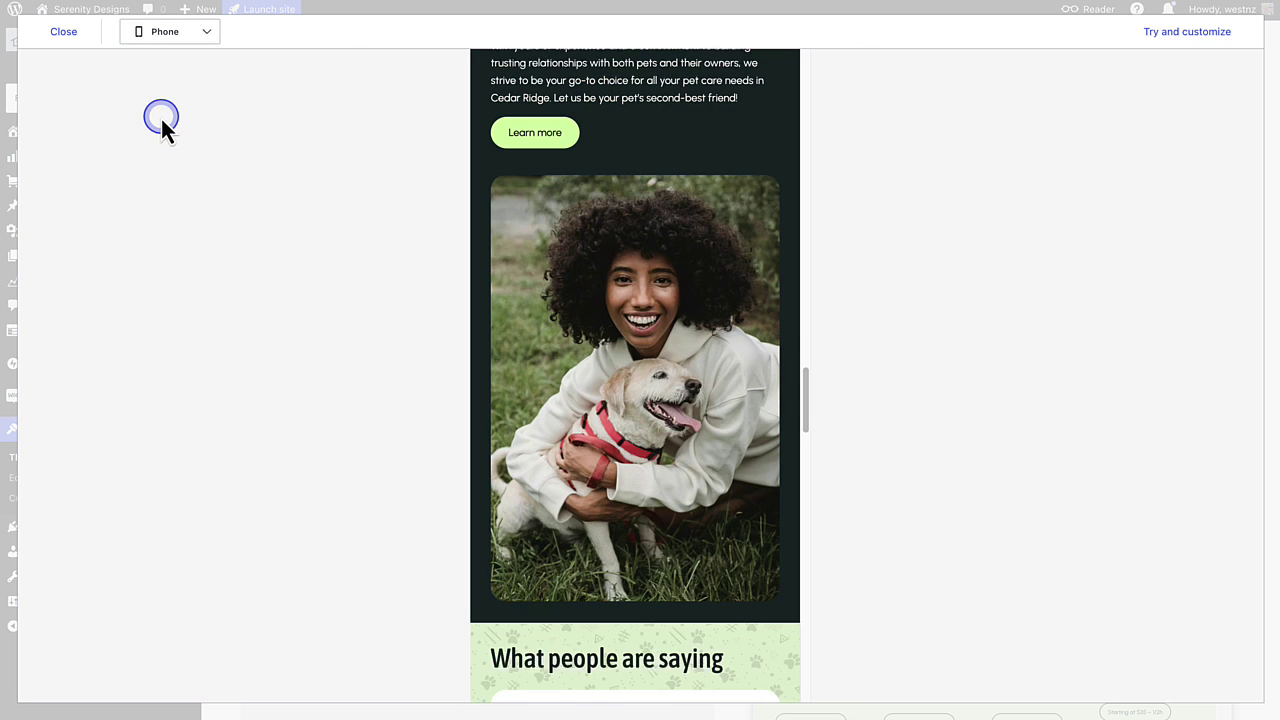
scroll(555, 330, down, 2)
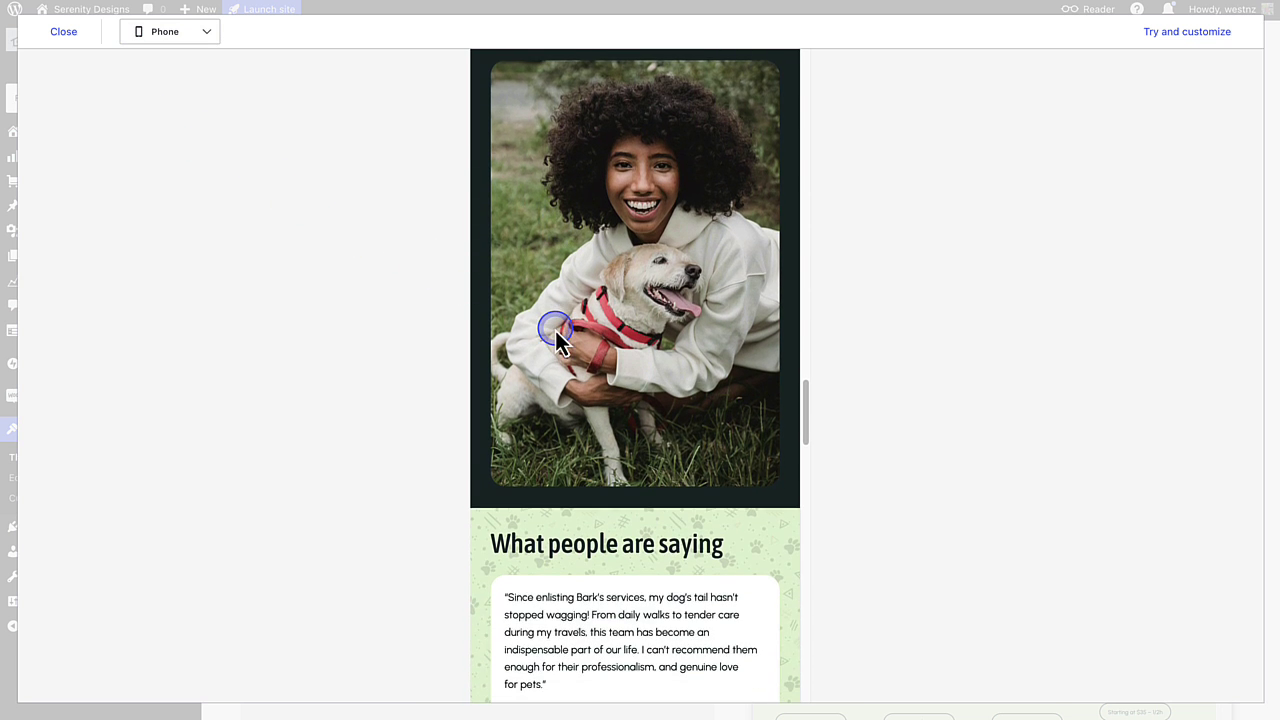
scroll(555, 330, down, 3)
scroll(555, 331, down, 5)
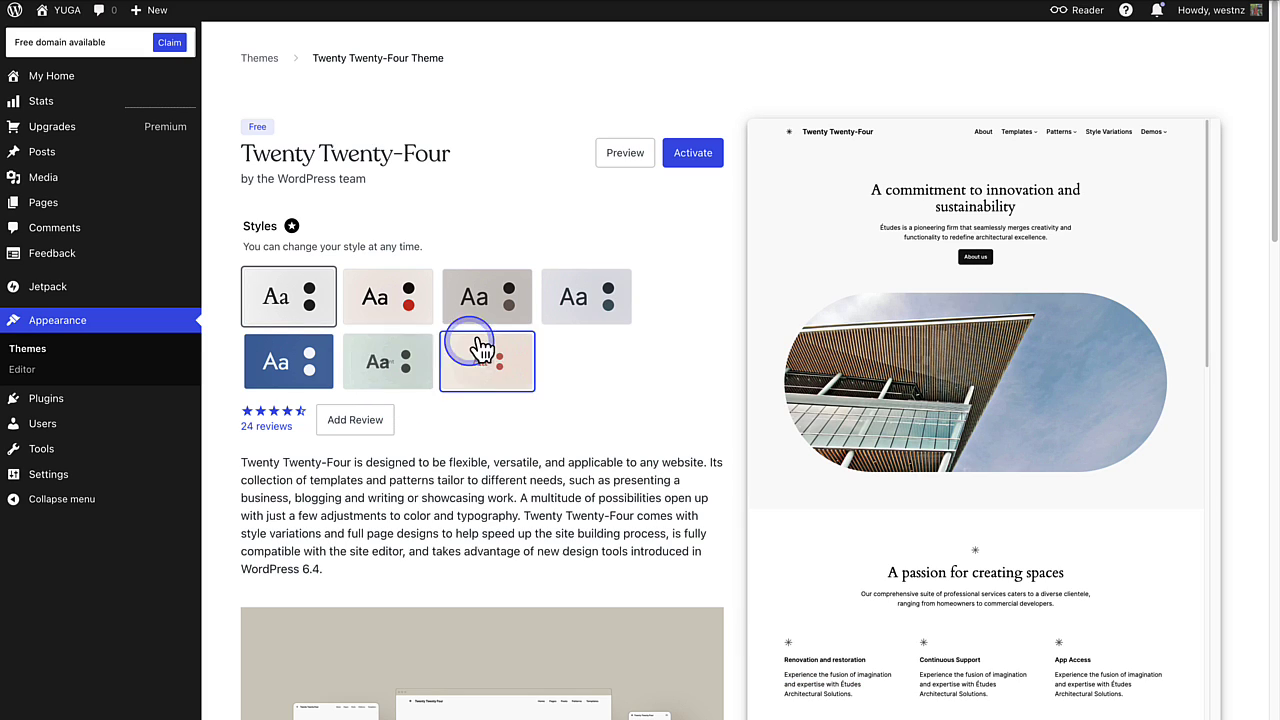
Activate Twenty Twenty-Four on YUGA and choose Customize site to open the Site Editor
click(695, 165)
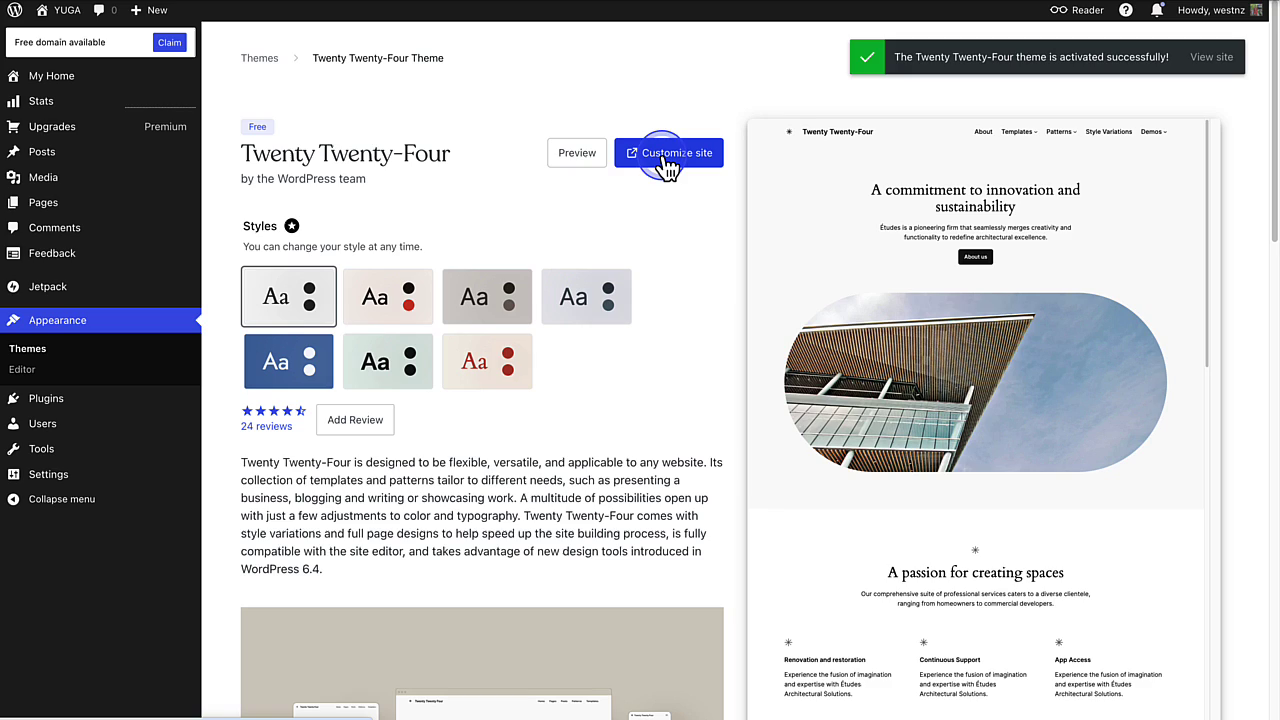
click(667, 160)
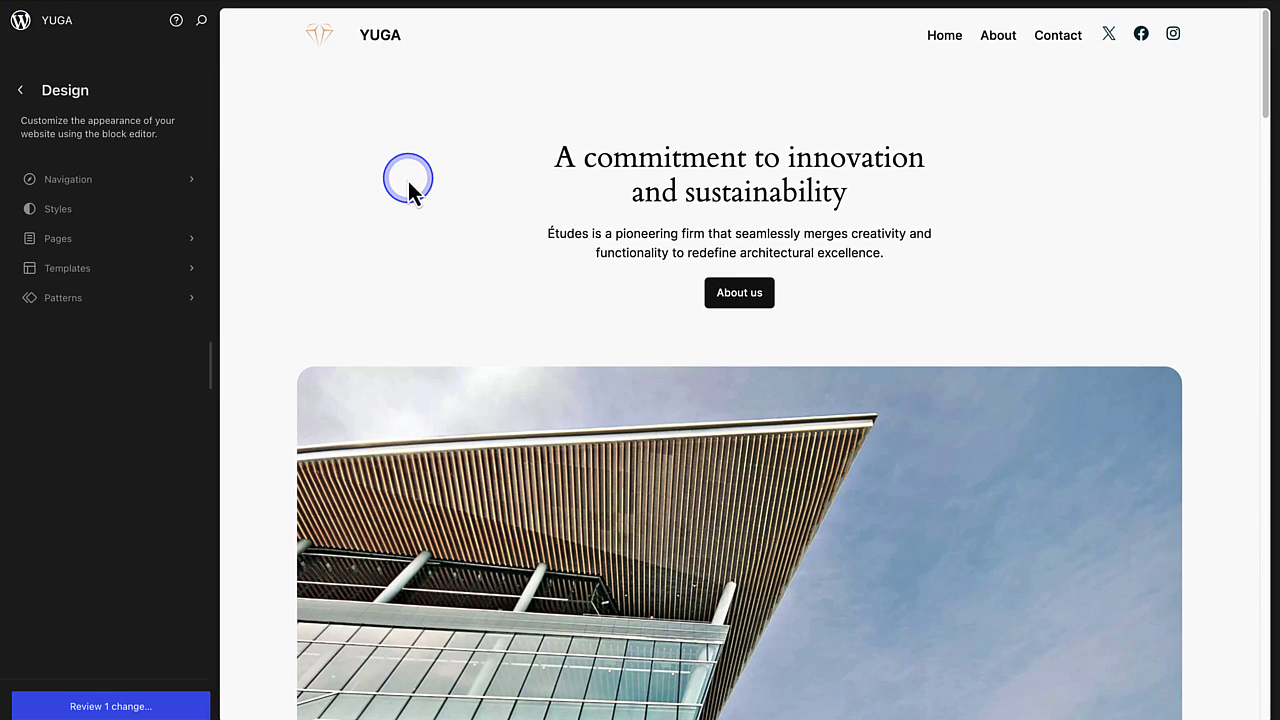
Open the Blog Home template, show List View, and select its heading, building image and header blocks
click(408, 181)
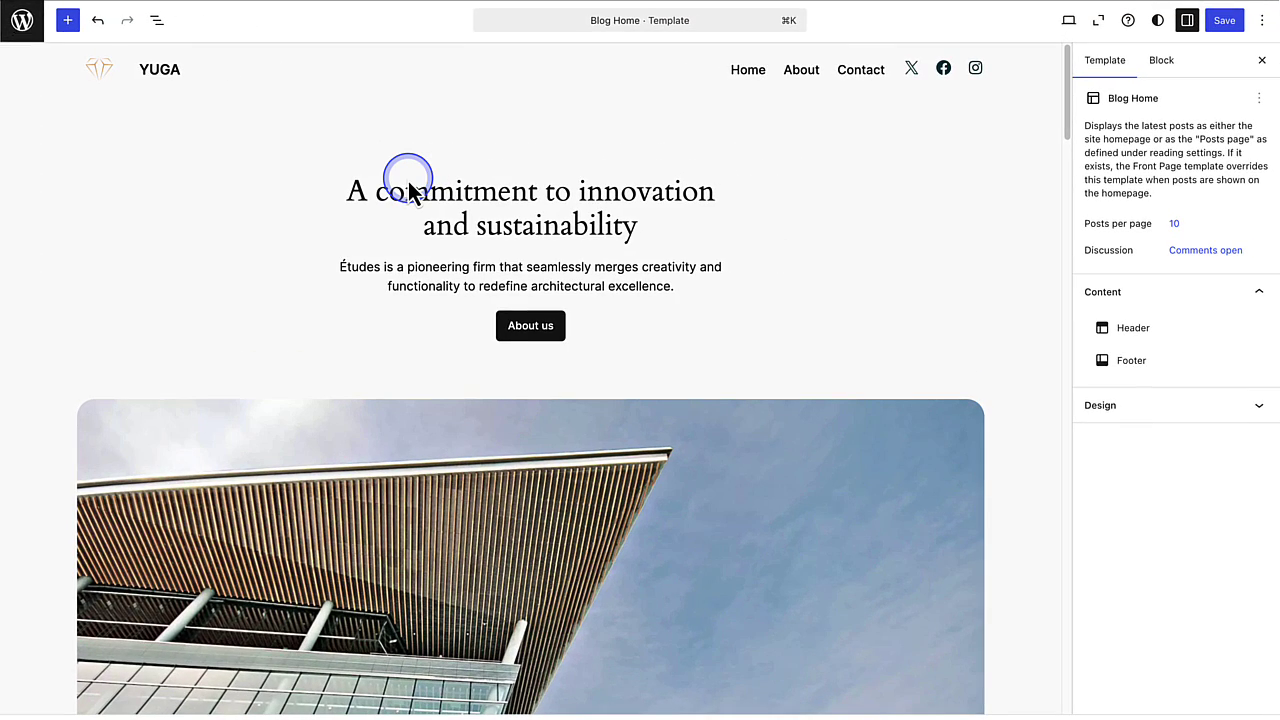
click(156, 20)
click(507, 190)
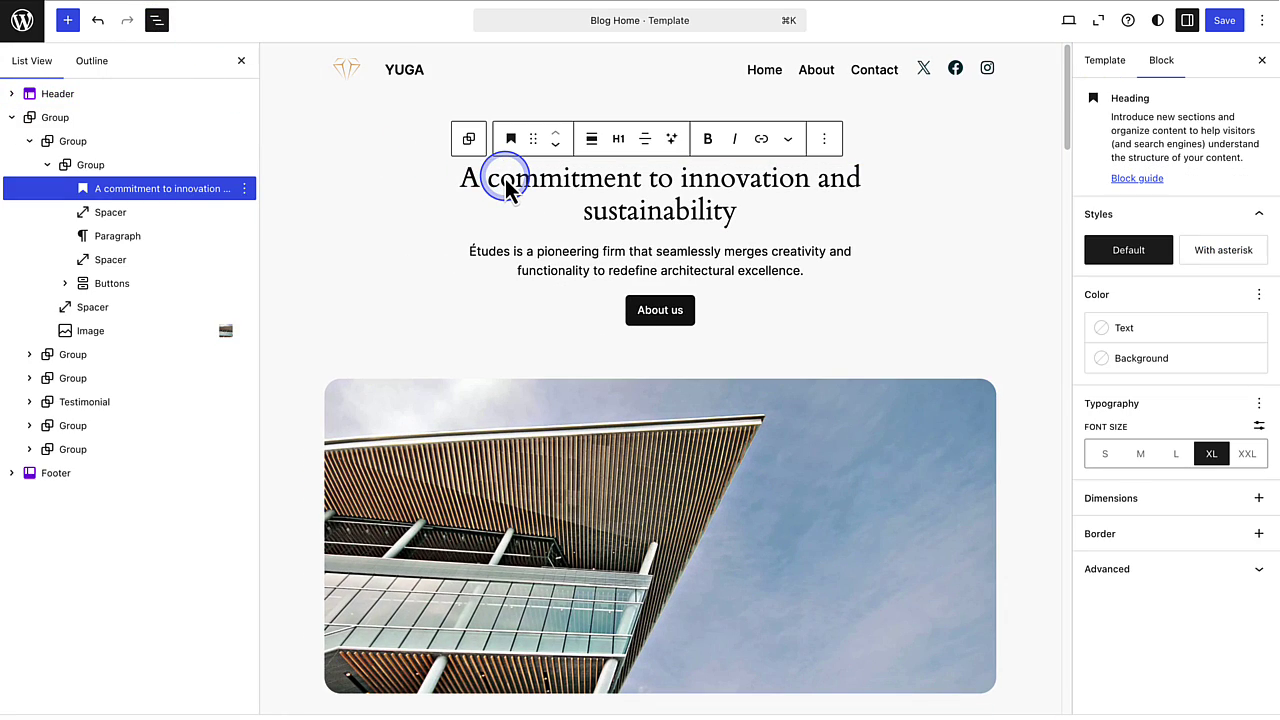
click(600, 435)
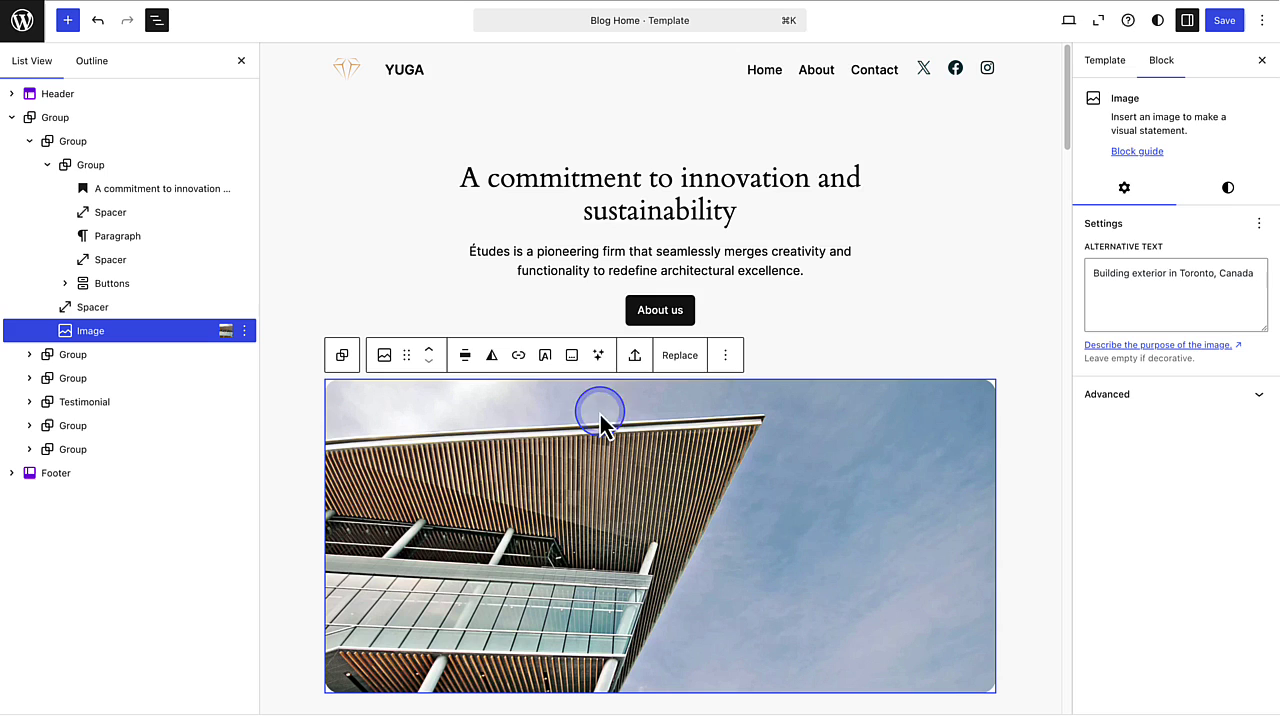
click(603, 88)
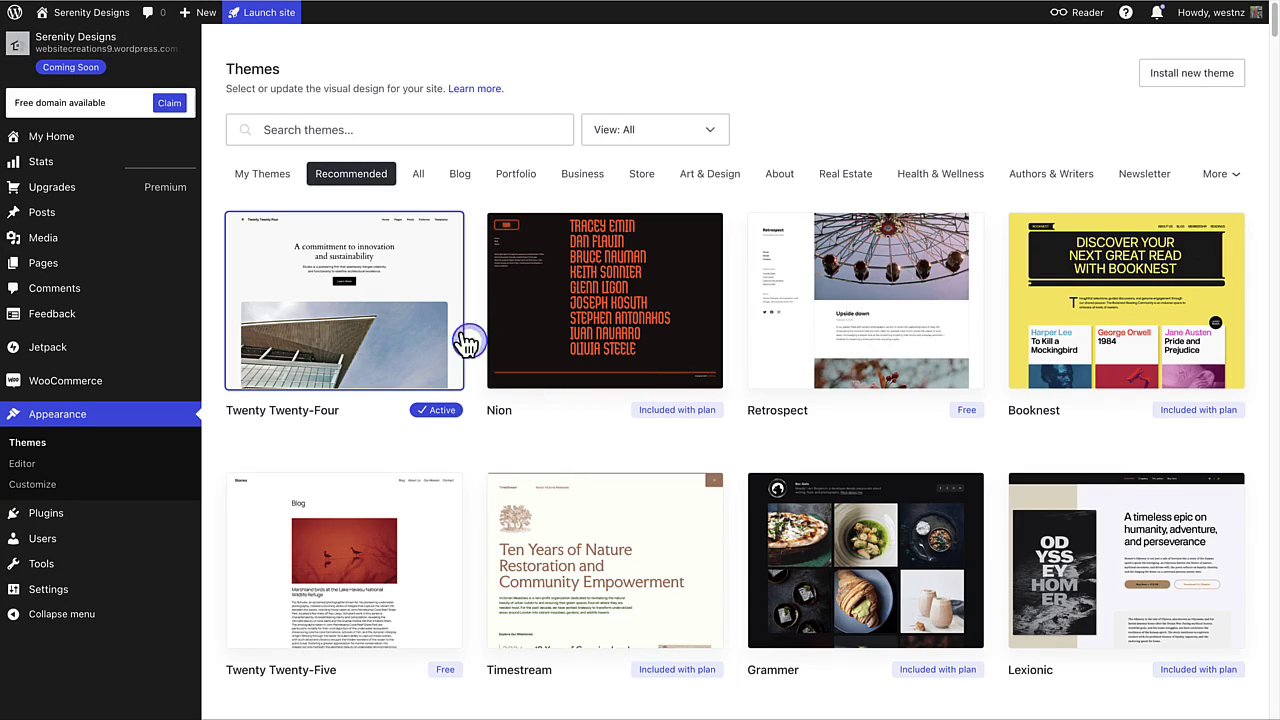
Filter to My Themes and open the Twenty Twenty-Five theme's details page
click(268, 176)
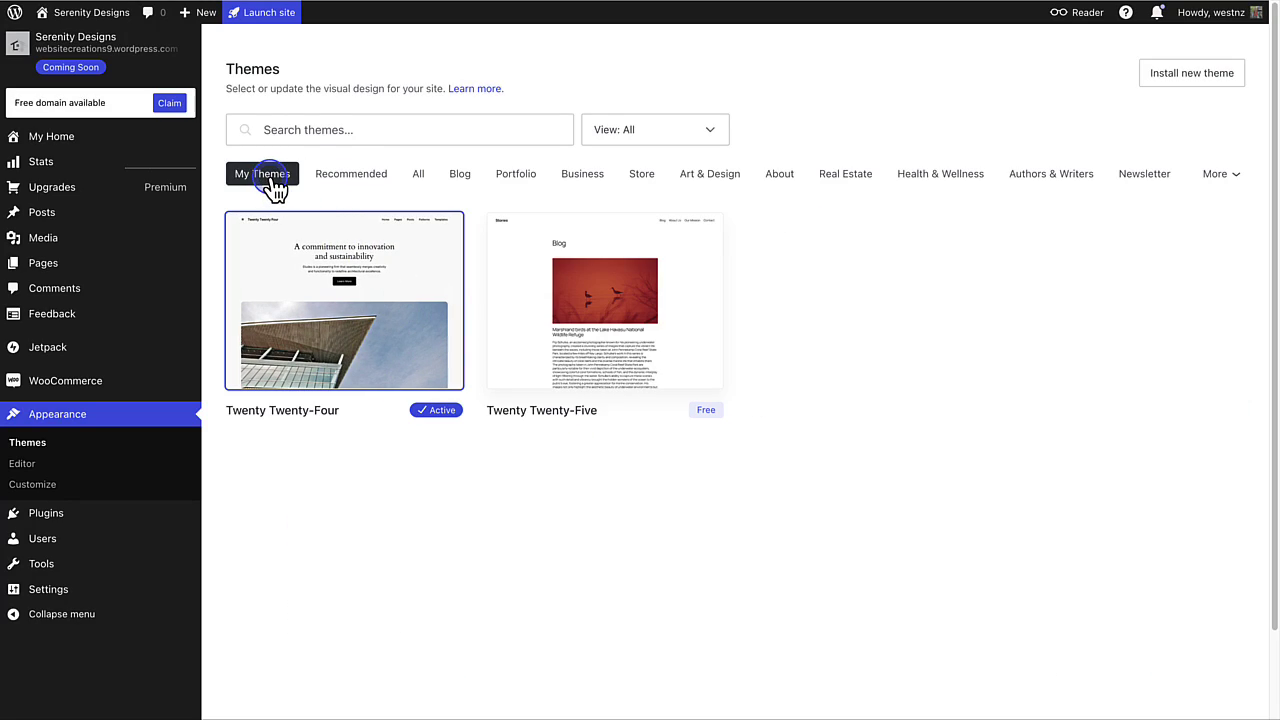
click(604, 333)
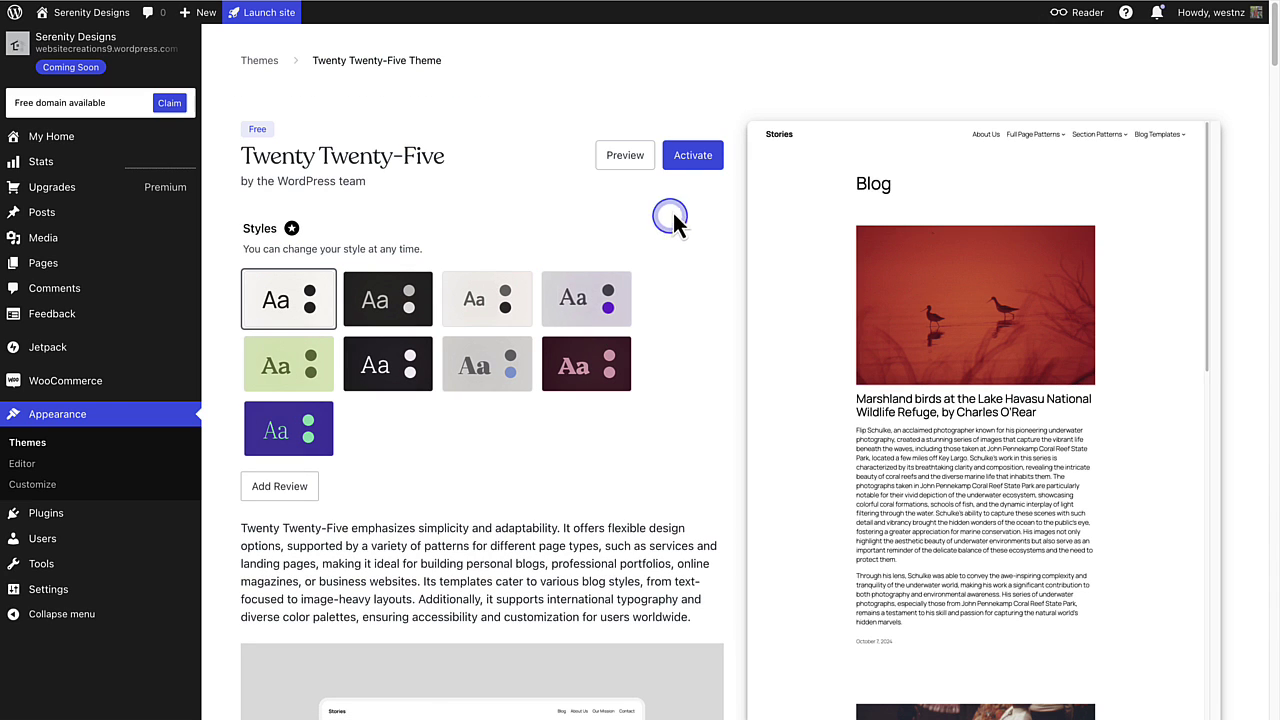